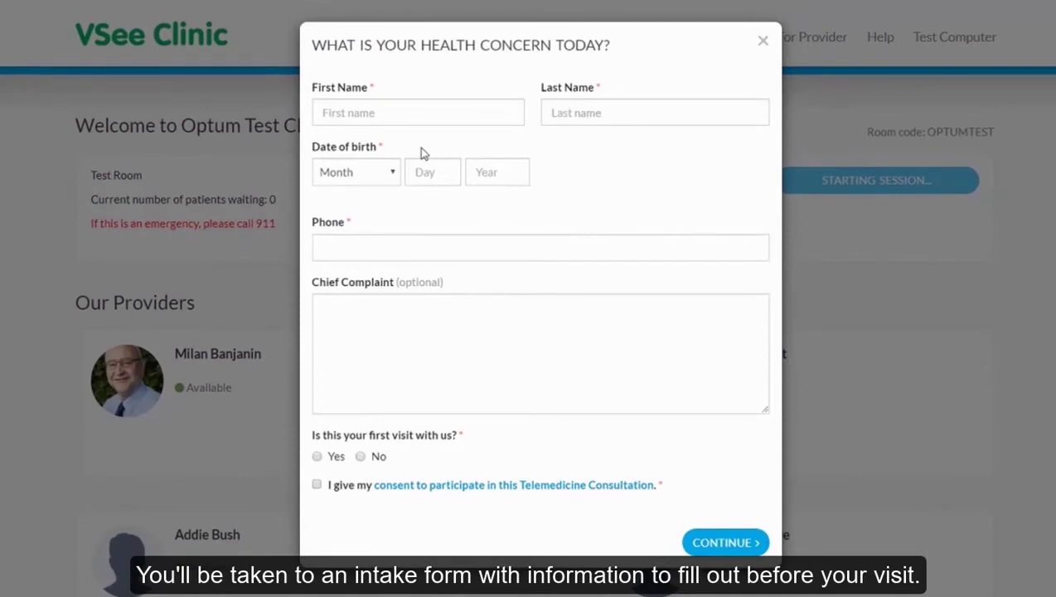
Enter the patient's first and last name, birth date (January birth month) and phone number.
{"action": "left_click", "coordinate": [390, 117]}
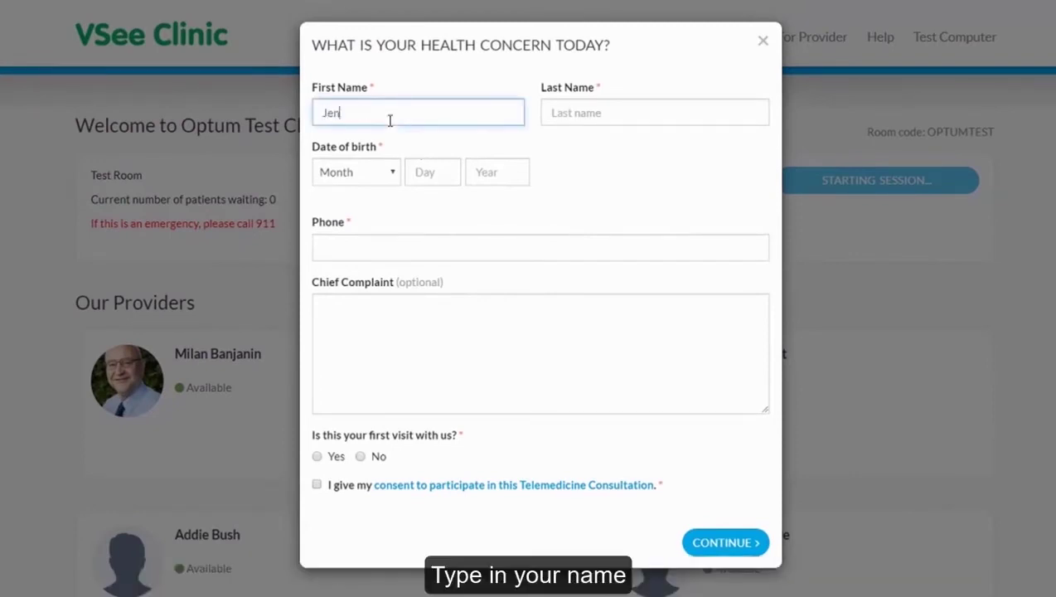
{"action": "left_click", "coordinate": [608, 118]}
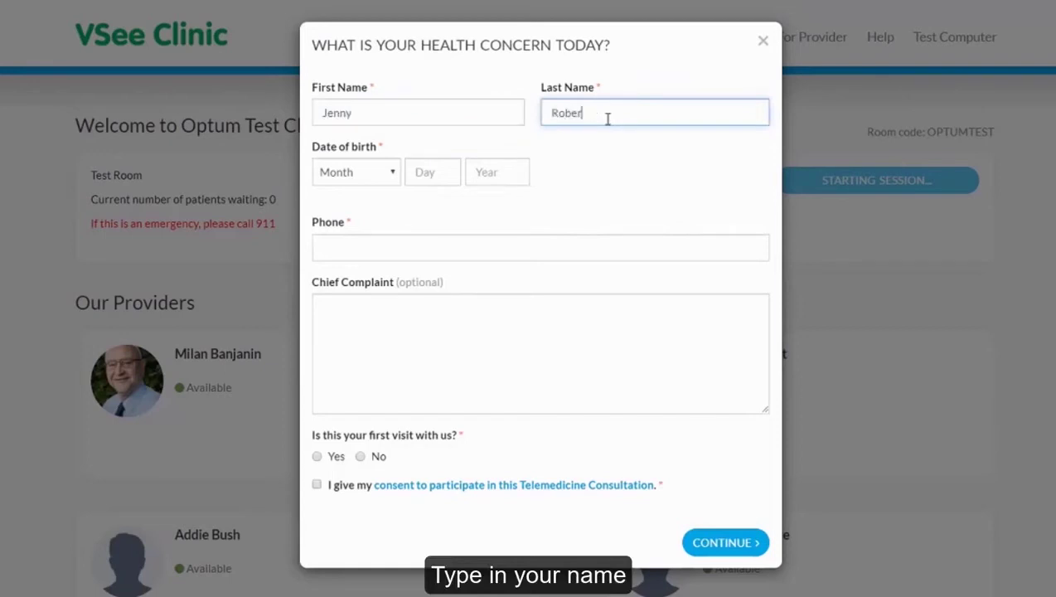
{"action": "left_click", "coordinate": [396, 173]}
{"action": "left_click", "coordinate": [356, 205]}
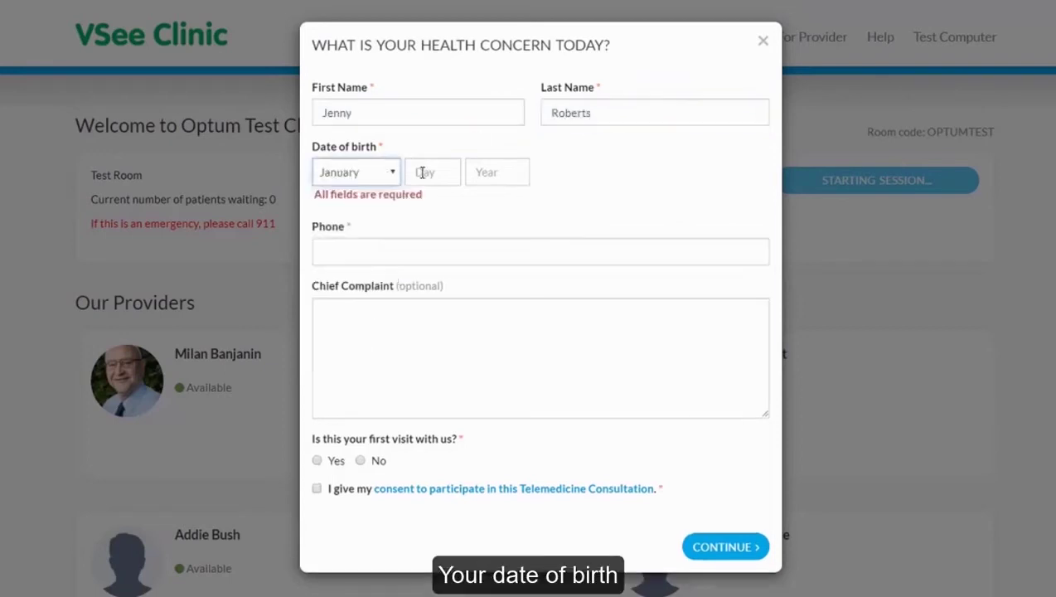
{"action": "left_click", "coordinate": [422, 172]}
{"action": "type", "text": "1"}
{"action": "left_click", "coordinate": [500, 173]}
{"action": "type", "text": "198"}
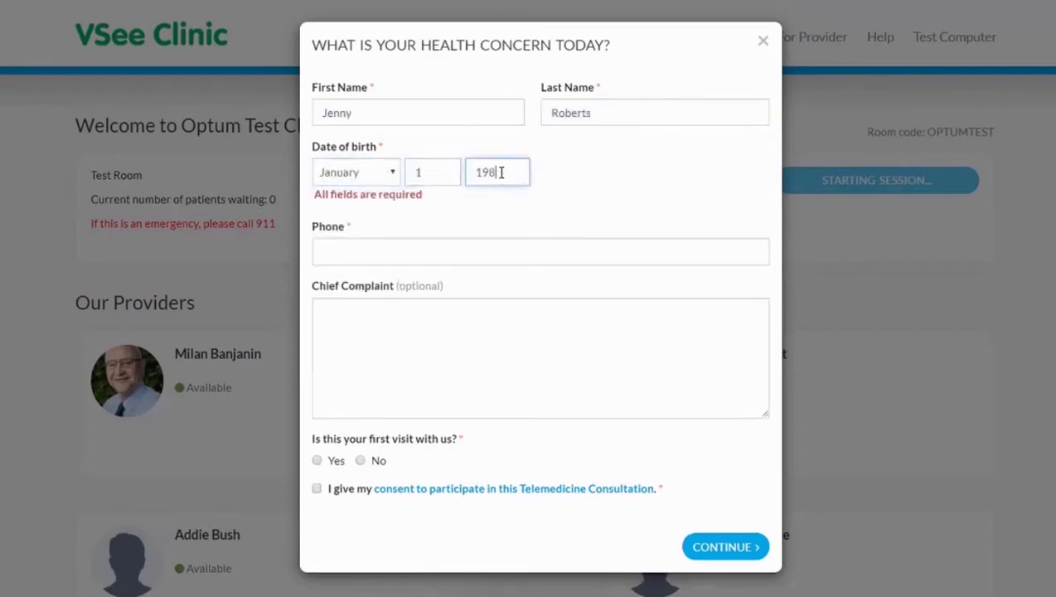
{"action": "type", "text": "0"}
{"action": "left_click", "coordinate": [406, 259]}
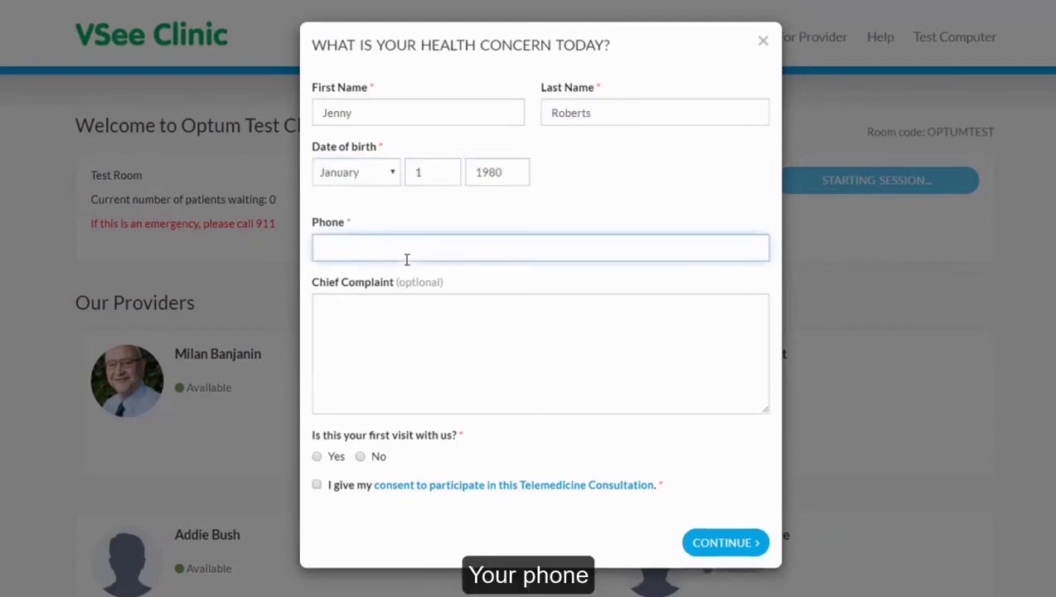
{"action": "type", "text": "6095555555"}
Enter 'Cough' as the chief complaint, answer No to first visit, give consent, and submit.
{"action": "left_click", "coordinate": [417, 313]}
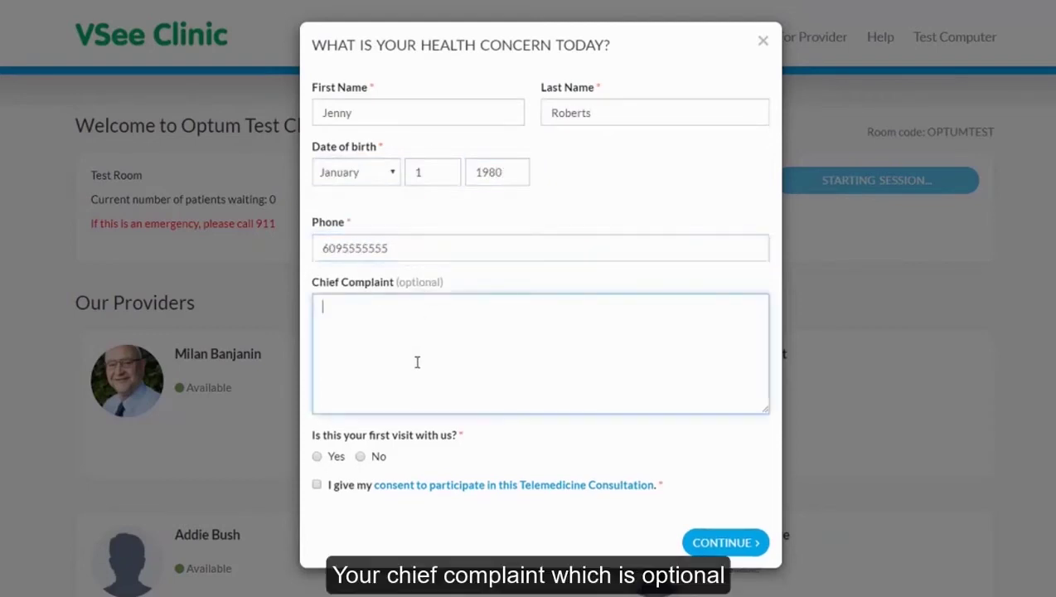
{"action": "type", "text": "Cough"}
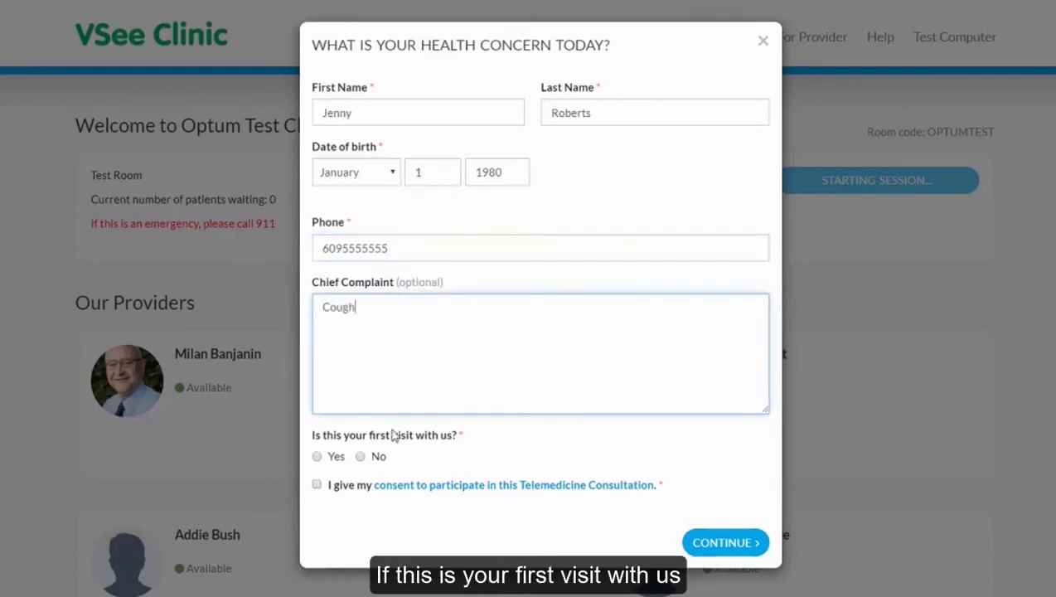
{"action": "left_click", "coordinate": [360, 457]}
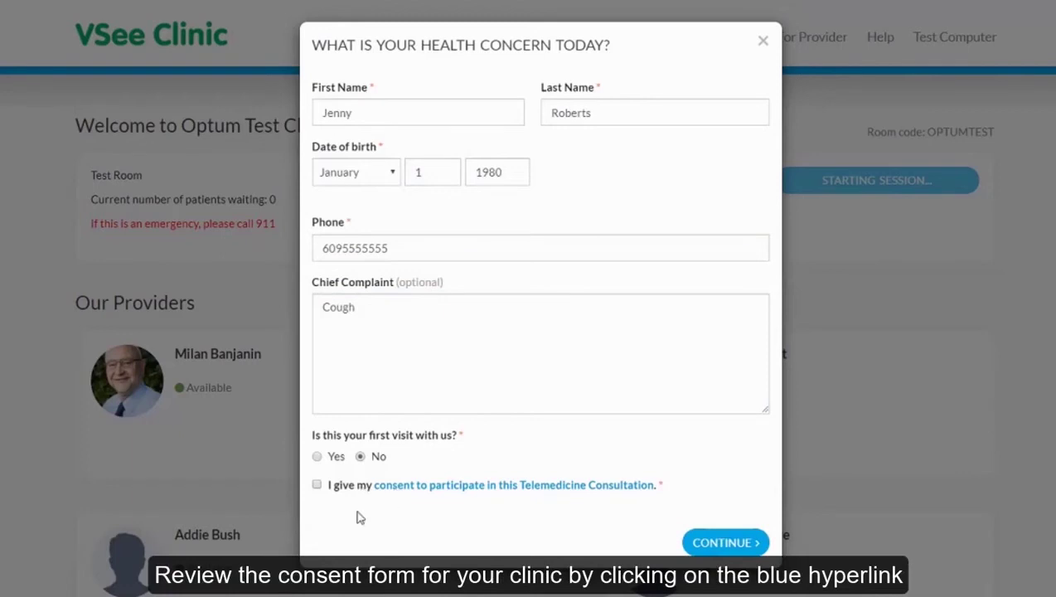
{"action": "left_click", "coordinate": [317, 483]}
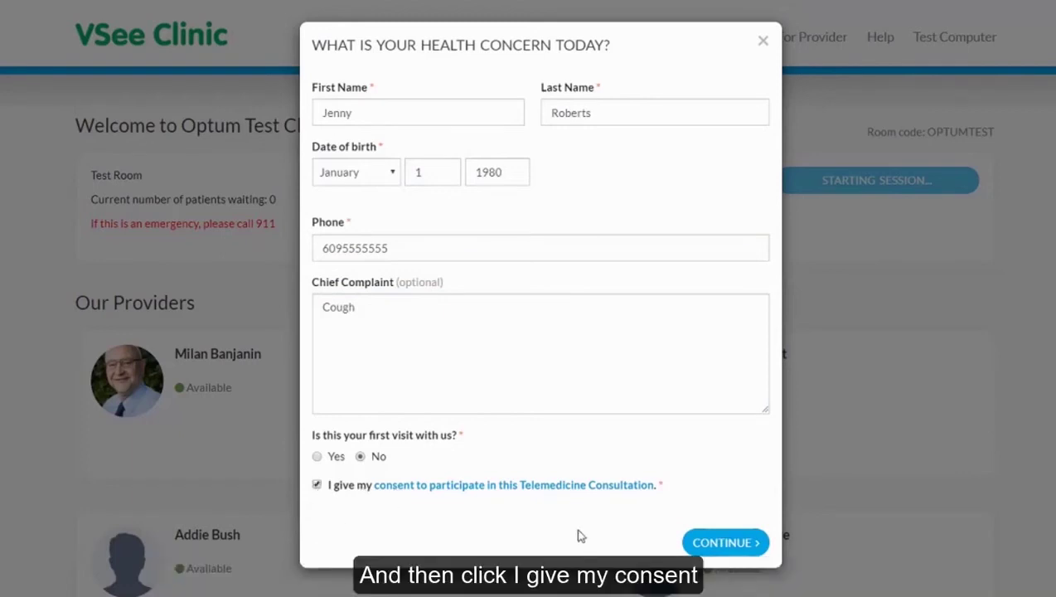
{"action": "left_click", "coordinate": [724, 543]}
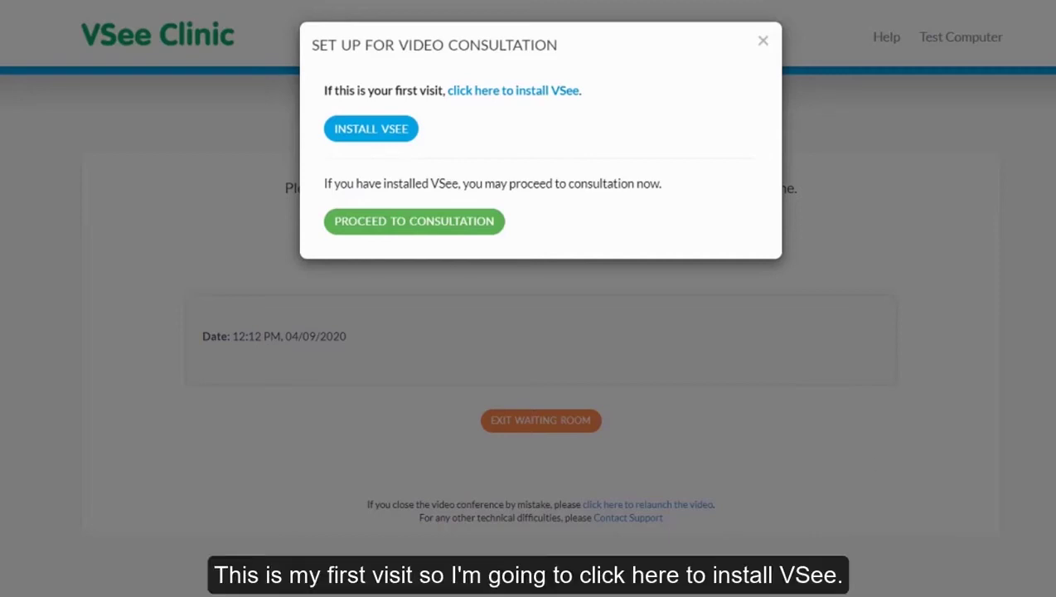
Download the VSee installer and run the downloaded .exe from the browser's download bar.
{"action": "left_click", "coordinate": [405, 130]}
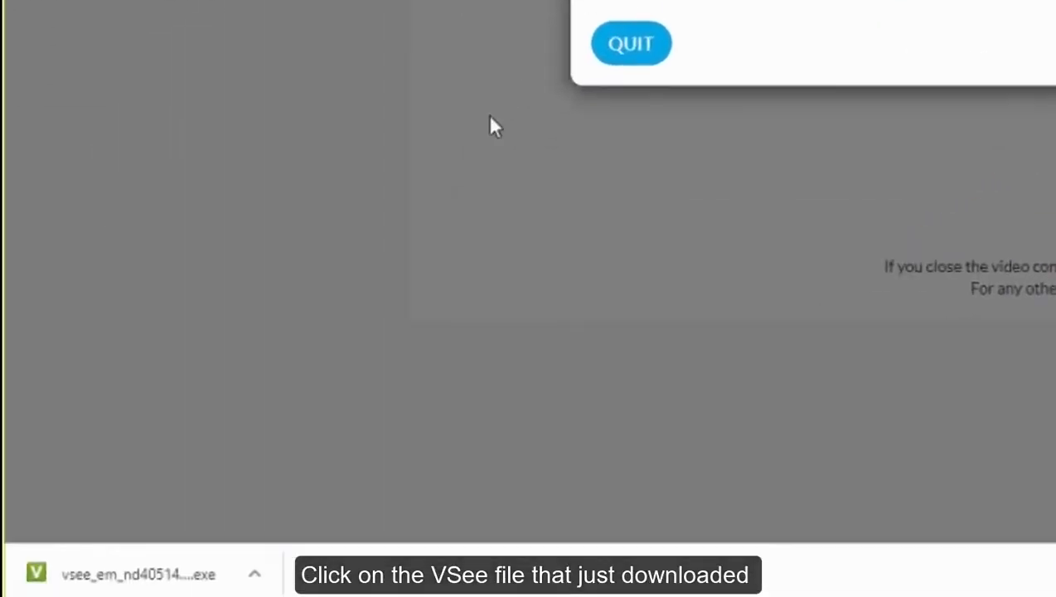
{"action": "left_click", "coordinate": [176, 576]}
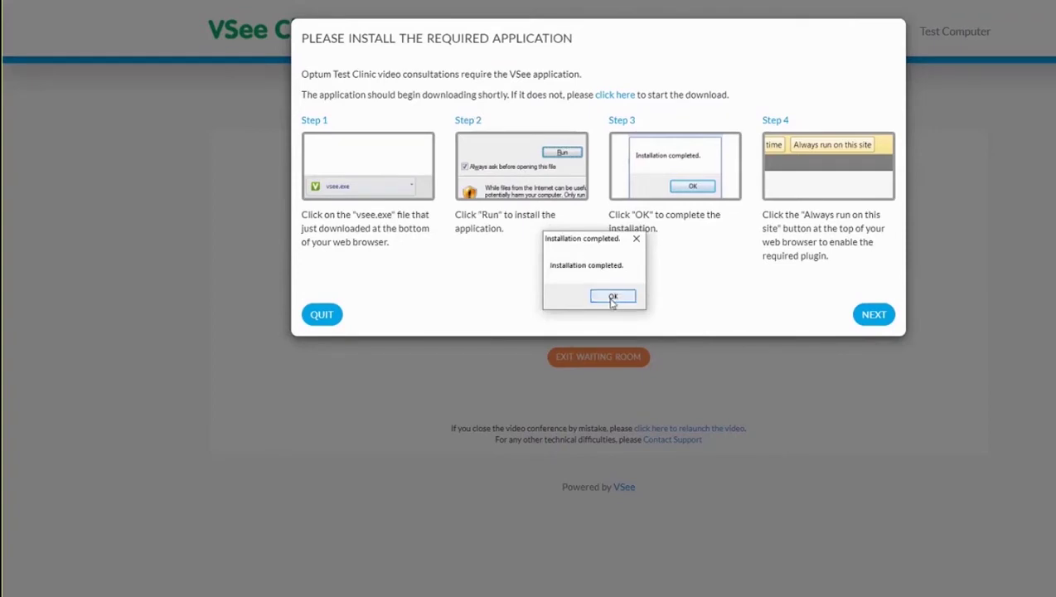
Acknowledge 'Installation completed' and continue to the audio and video settings check.
{"action": "left_click", "coordinate": [612, 298]}
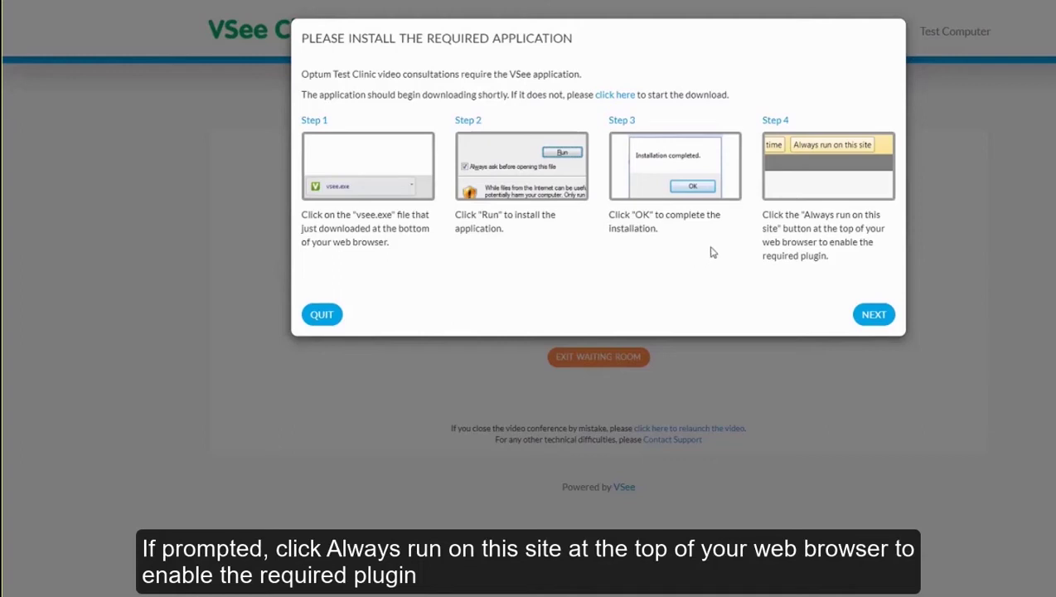
{"action": "left_click", "coordinate": [871, 318]}
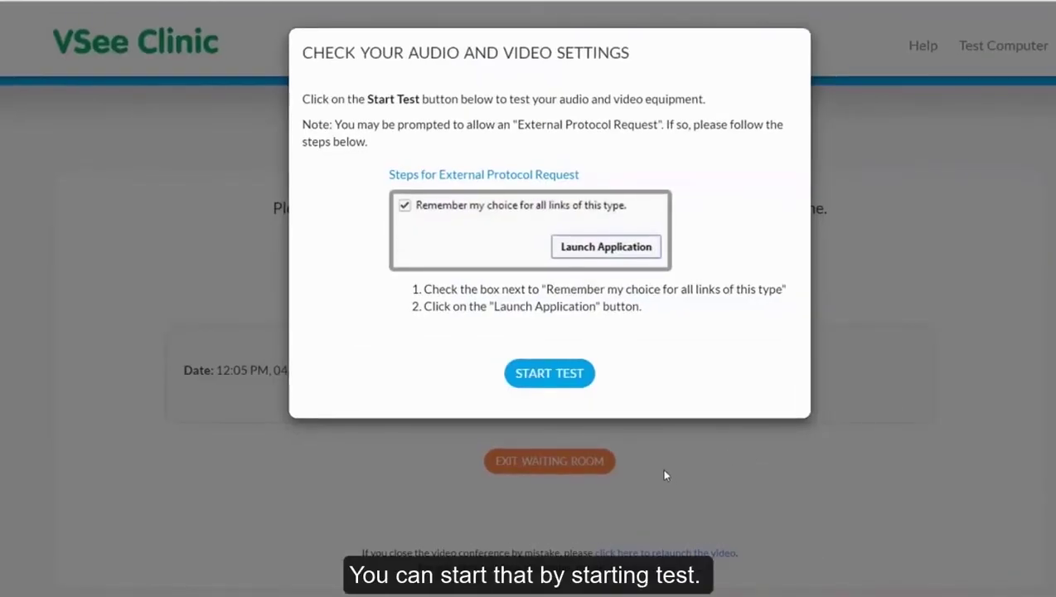
Start the equipment test, let the browser open VSee, and accept VSee's Privacy and Terms.
{"action": "left_click", "coordinate": [529, 375]}
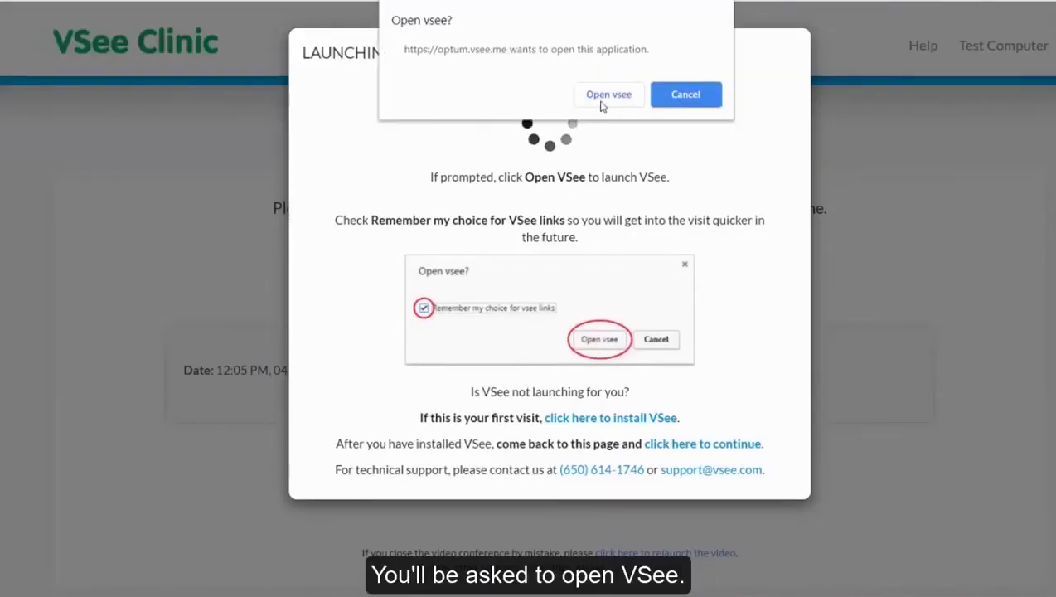
{"action": "left_click", "coordinate": [603, 96]}
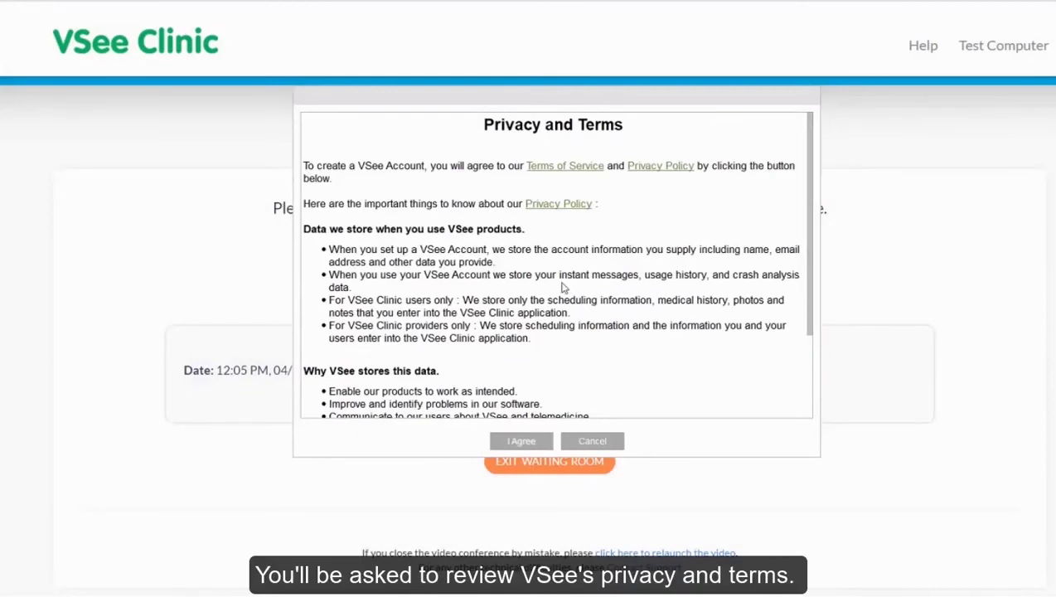
{"action": "scroll", "coordinate": [562, 287], "scroll_direction": "down", "scroll_amount": 3}
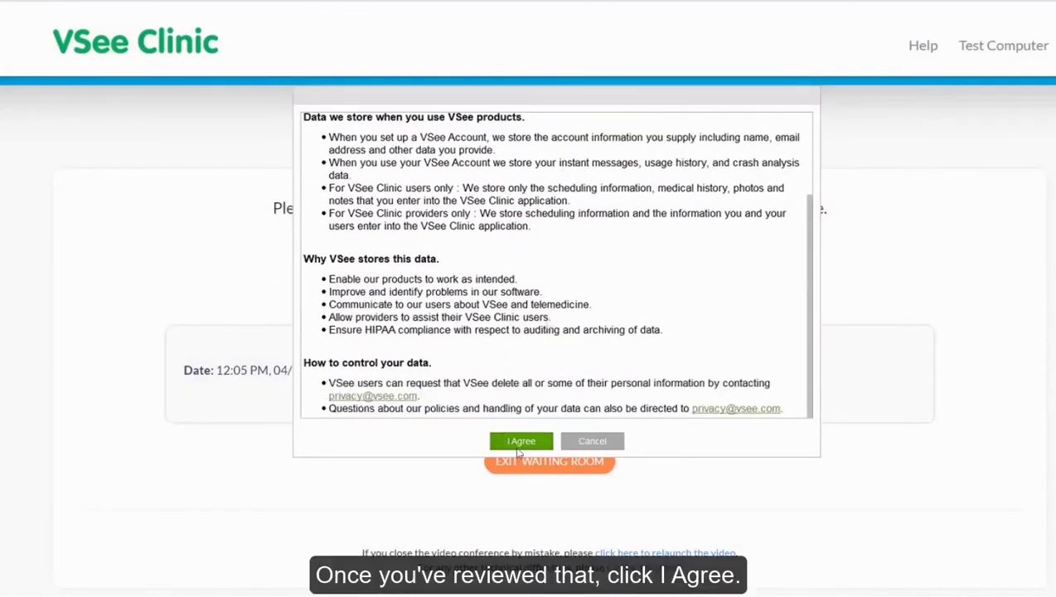
{"action": "left_click", "coordinate": [522, 441]}
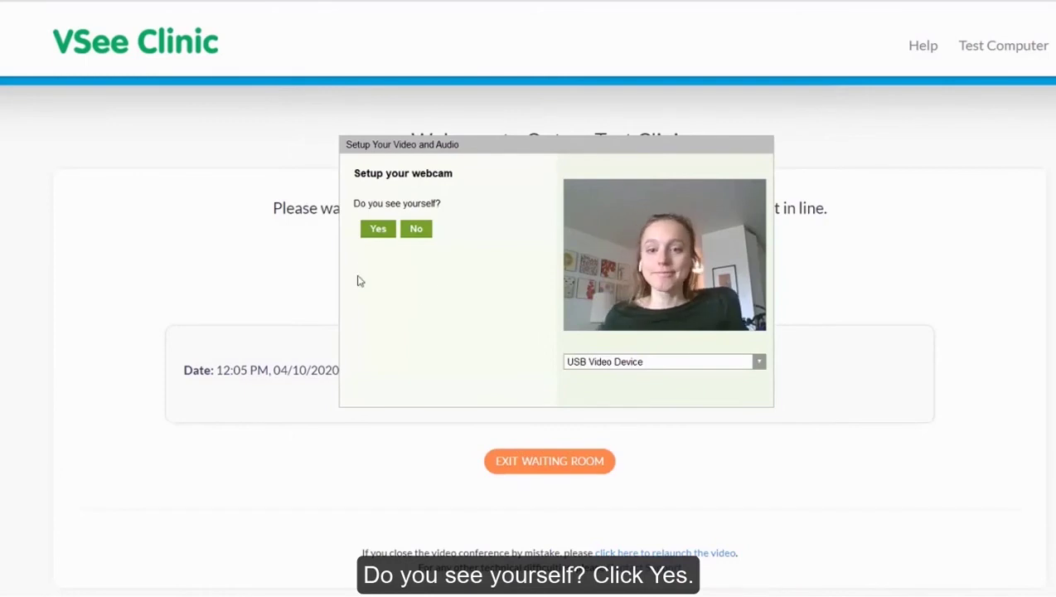
Confirm the webcam image, the speaker test sound and the microphone, then finish setup.
{"action": "left_click", "coordinate": [380, 231]}
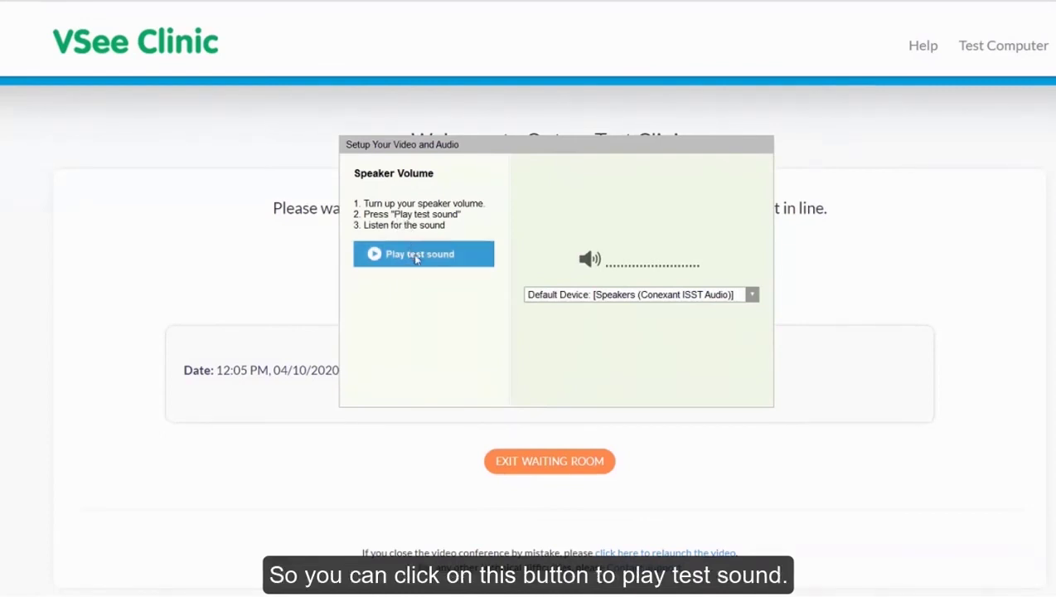
{"action": "left_click", "coordinate": [417, 258]}
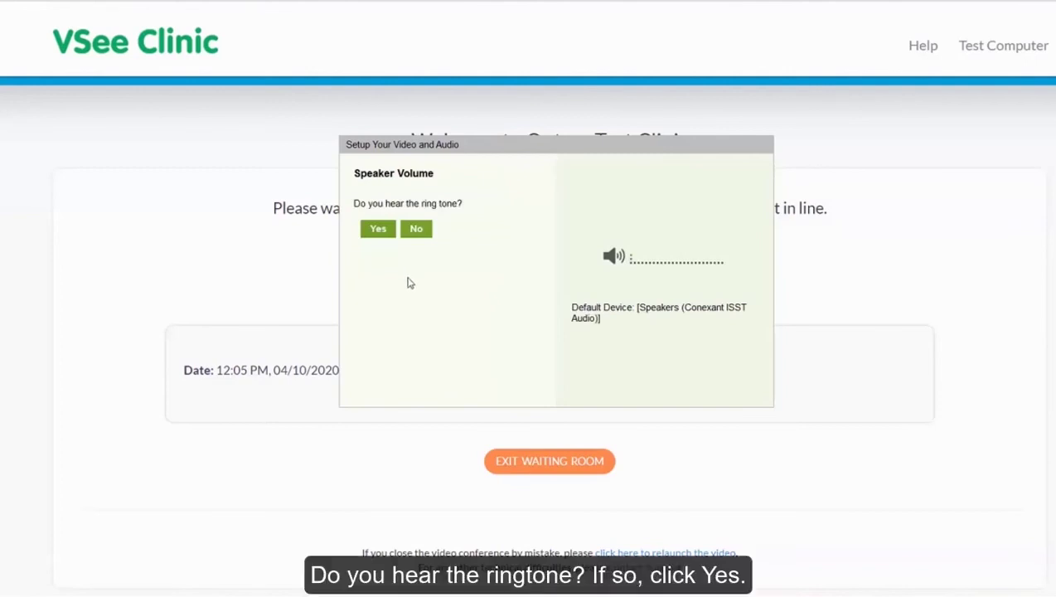
{"action": "left_click", "coordinate": [381, 232]}
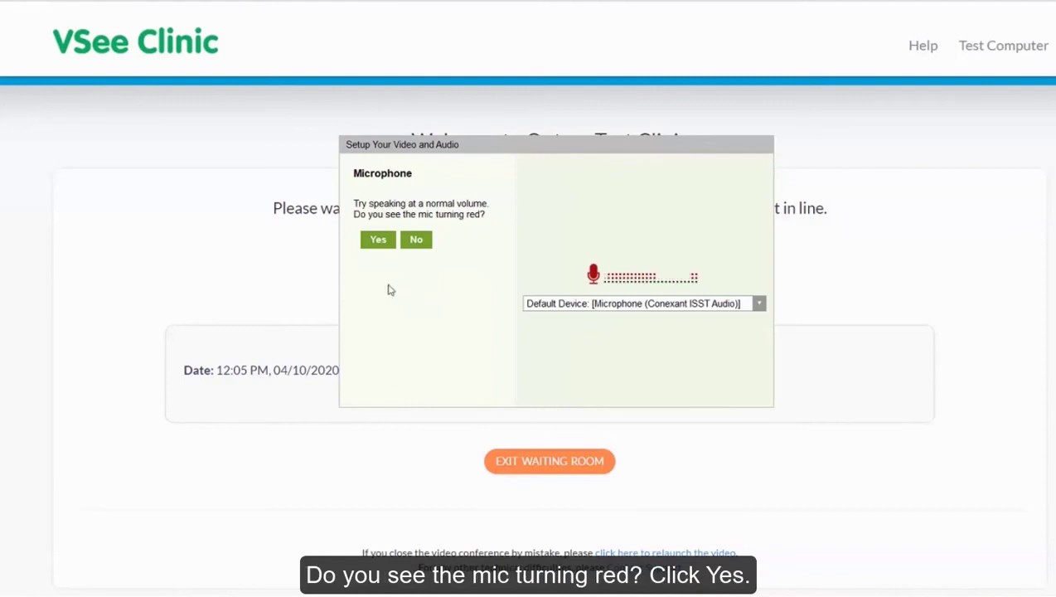
{"action": "left_click", "coordinate": [378, 240]}
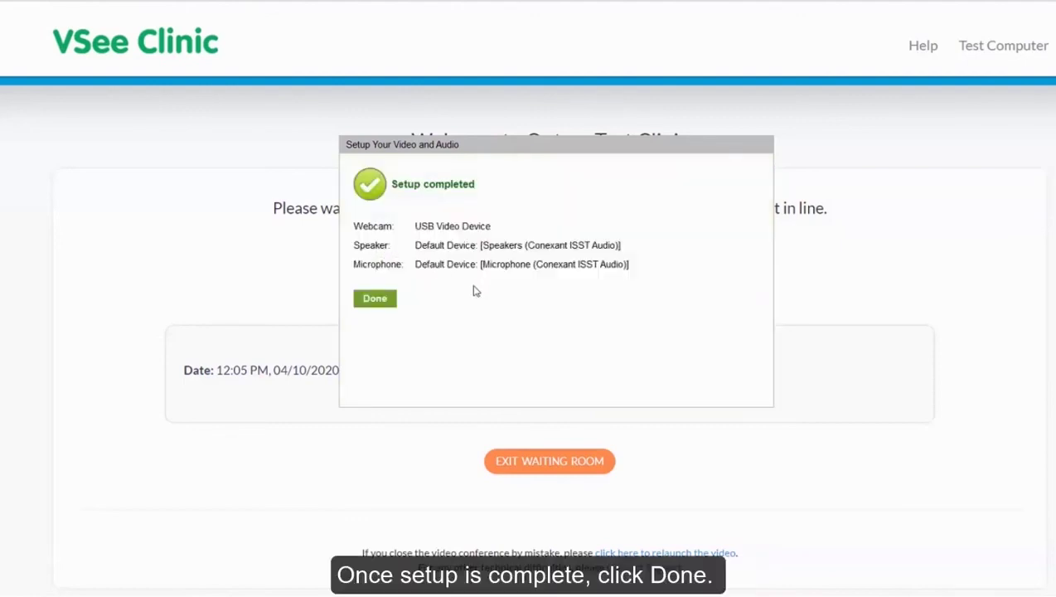
{"action": "left_click", "coordinate": [375, 299]}
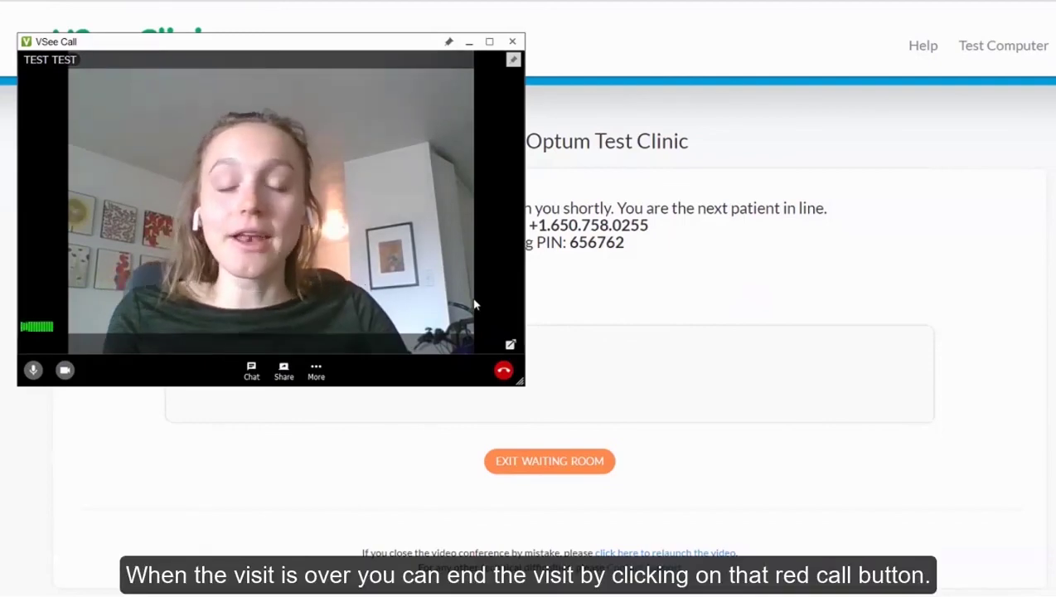
Leave the VSee test call with the red Leave call button.
{"action": "left_click", "coordinate": [506, 374]}
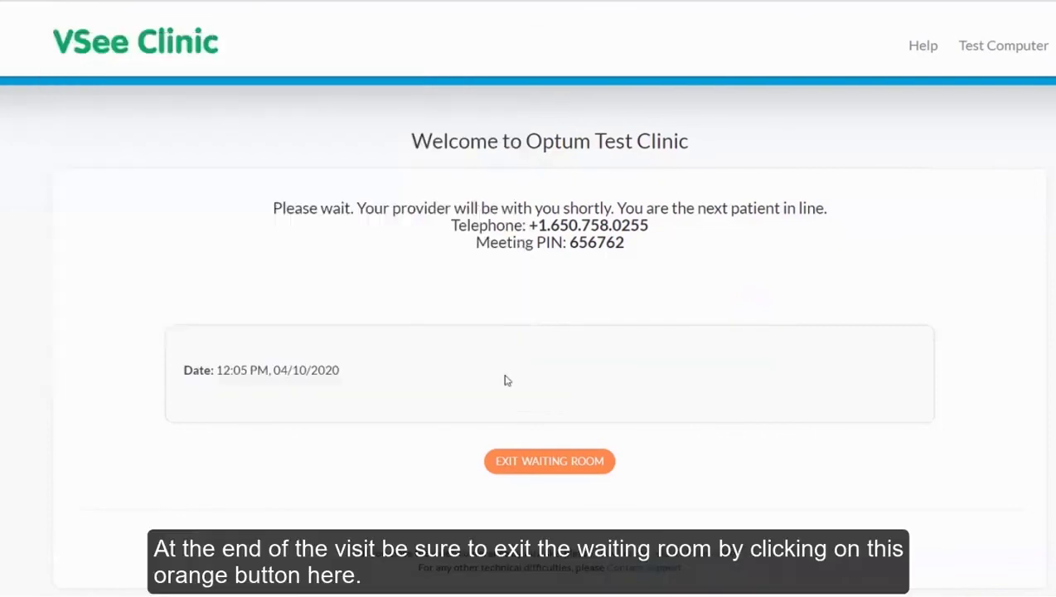